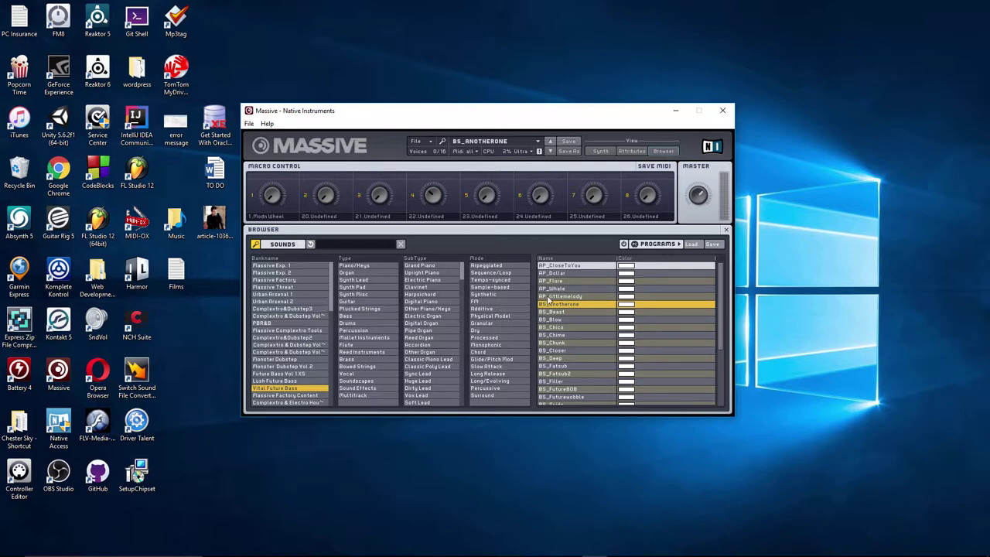
Scroll the Vital Future Bass list, then view the Complextro & Dubstep Vol banks, showing BS Blow Them Away.
{"action": "left_click_drag", "start_coordinate": [718, 290], "coordinate": [719, 255]}
{"action": "left_click_drag", "start_coordinate": [721, 315], "coordinate": [716, 377]}
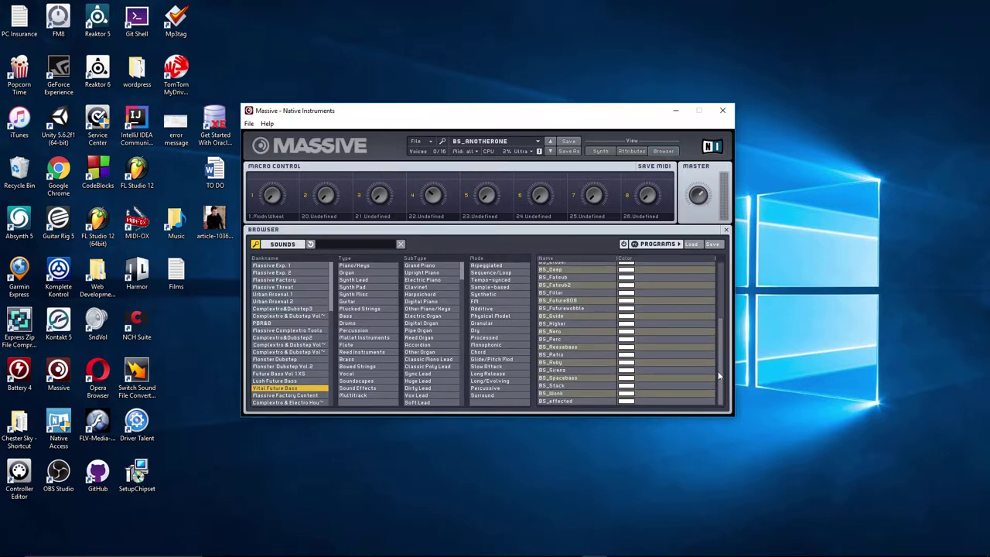
{"action": "left_click_drag", "start_coordinate": [716, 381], "coordinate": [719, 267]}
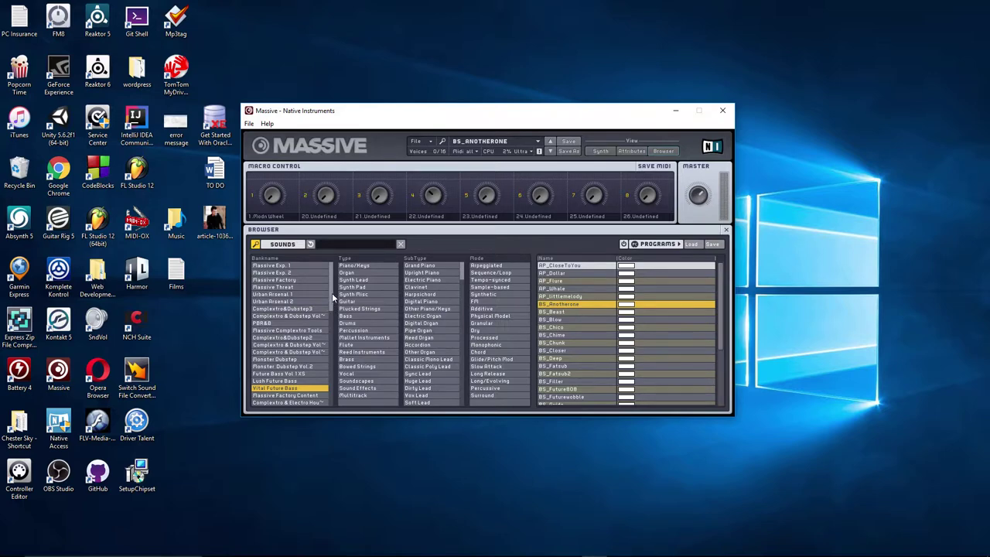
{"action": "left_click", "coordinate": [316, 315]}
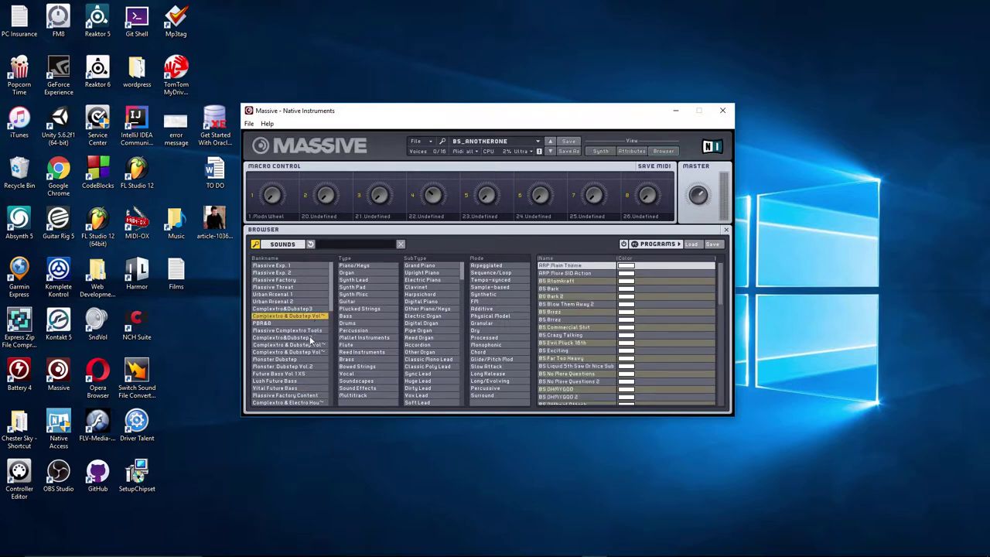
{"action": "left_click", "coordinate": [312, 344]}
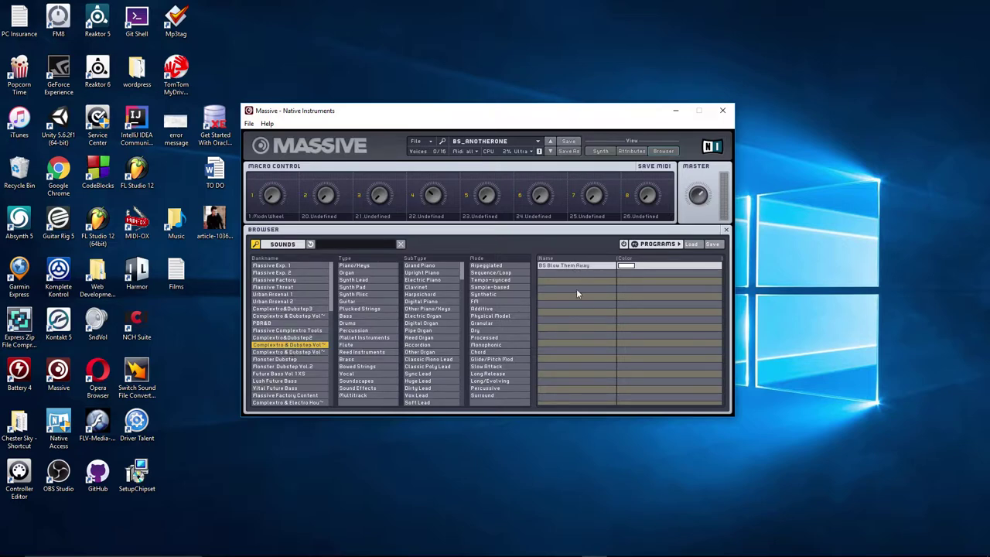
Reselect the Vital Future Bass bank, browse the Bass folder in file view, then return to attribute view.
{"action": "left_click", "coordinate": [284, 389]}
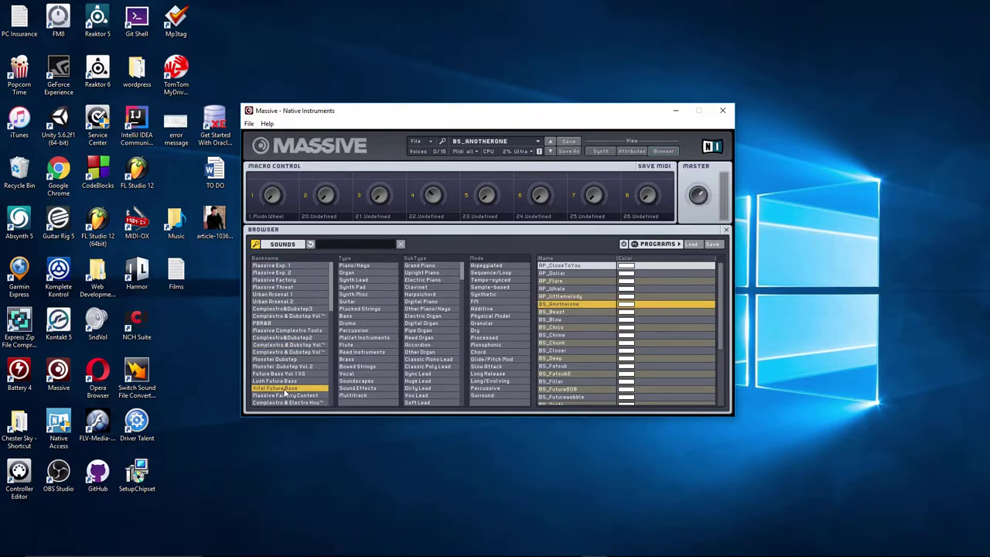
{"action": "left_click_drag", "start_coordinate": [716, 292], "coordinate": [719, 384]}
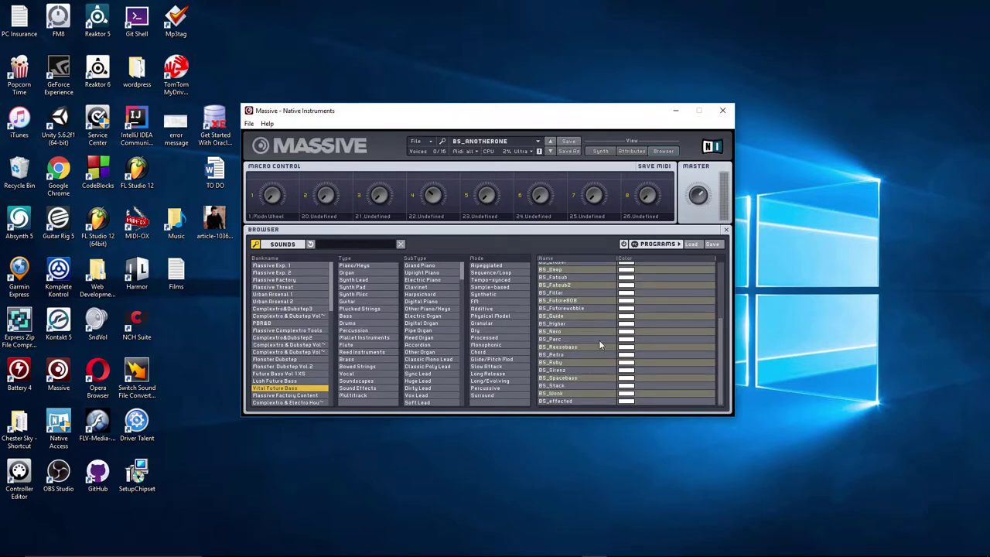
{"action": "left_click", "coordinate": [280, 244]}
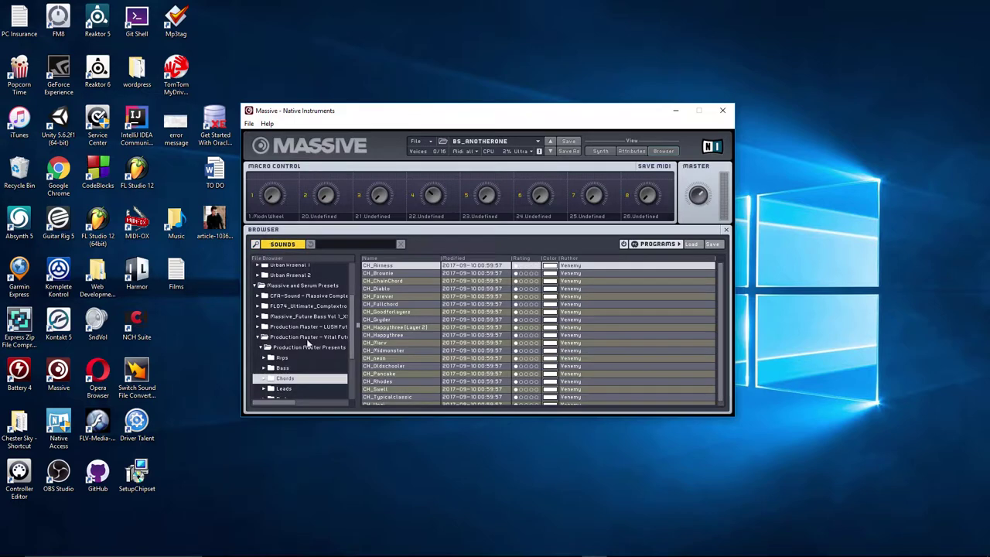
{"action": "left_click_drag", "start_coordinate": [352, 325], "coordinate": [352, 346]}
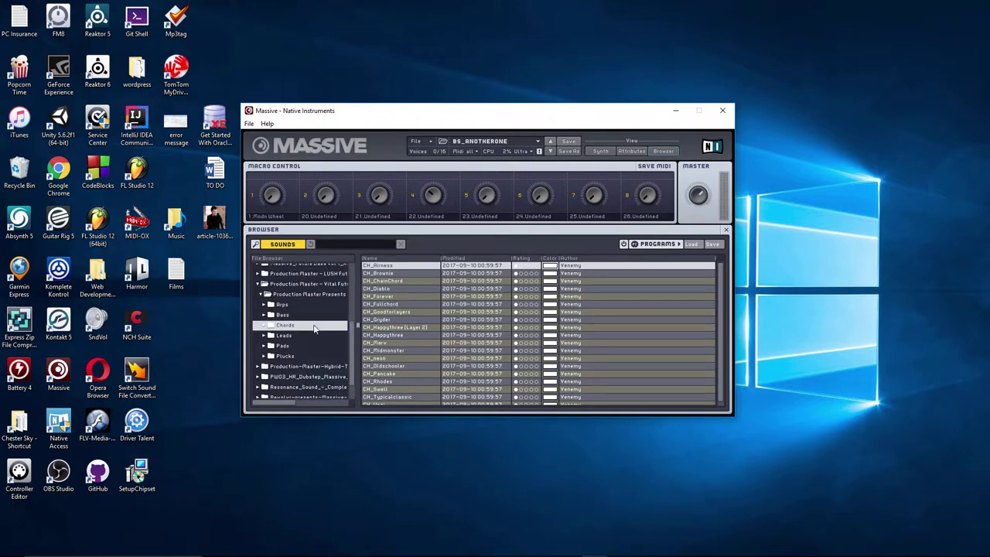
{"action": "mouse_move", "coordinate": [285, 402]}
{"action": "left_mouse_down"}
{"action": "mouse_move", "coordinate": [313, 396]}
{"action": "mouse_move", "coordinate": [270, 402]}
{"action": "left_mouse_up"}
{"action": "left_click", "coordinate": [283, 315]}
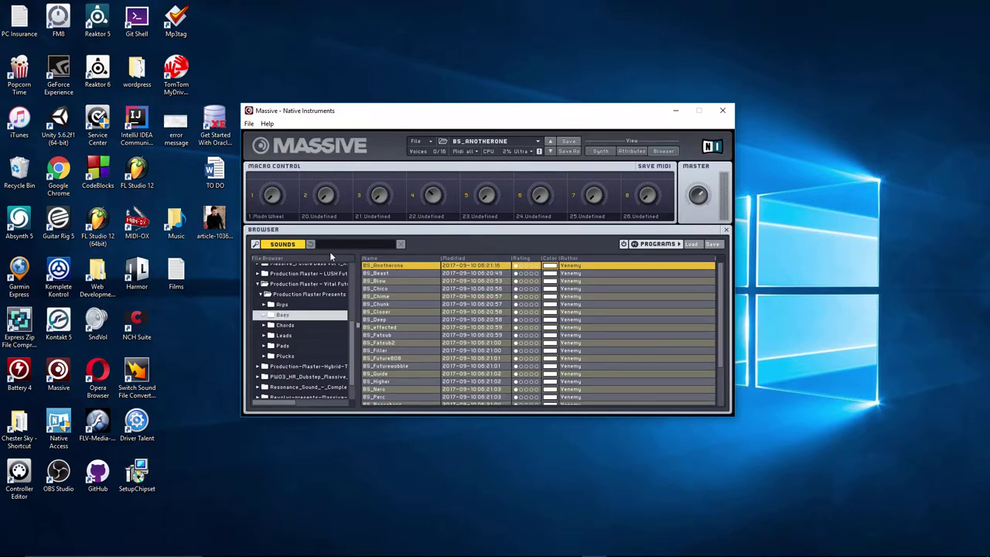
{"action": "left_click", "coordinate": [286, 246]}
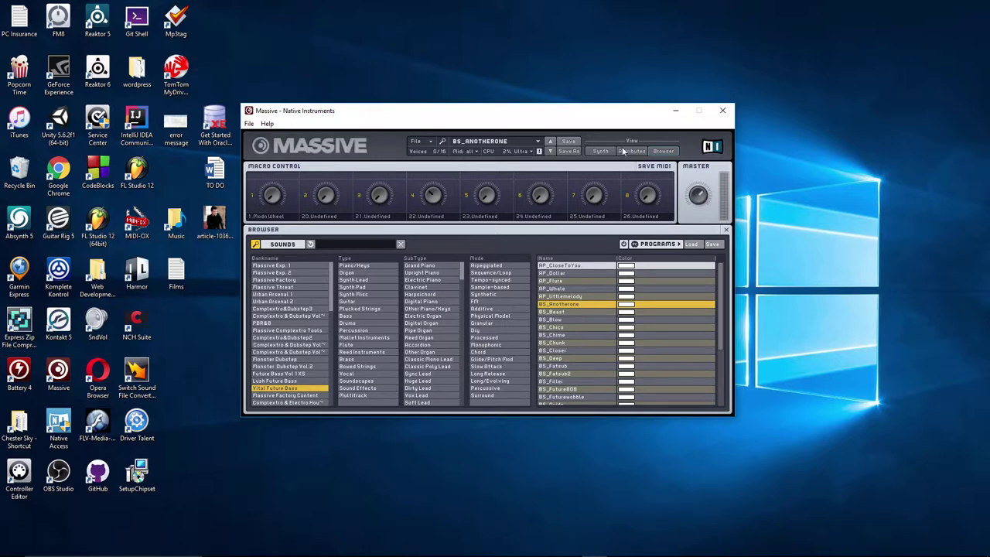
In folder view, check BS_Anotherone's Bankname attribute, then return to the Bass folder listing.
{"action": "left_click", "coordinate": [283, 248]}
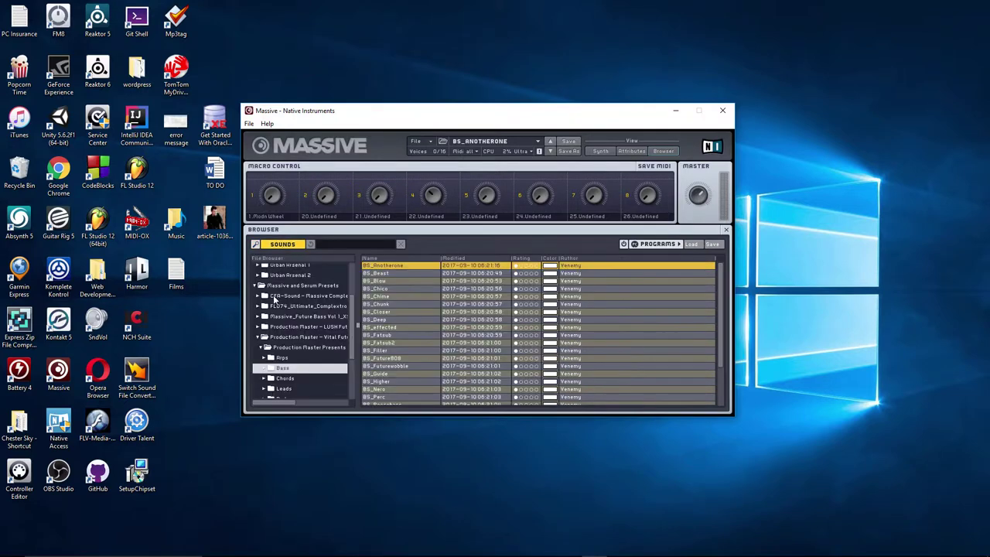
{"action": "left_click", "coordinate": [632, 150]}
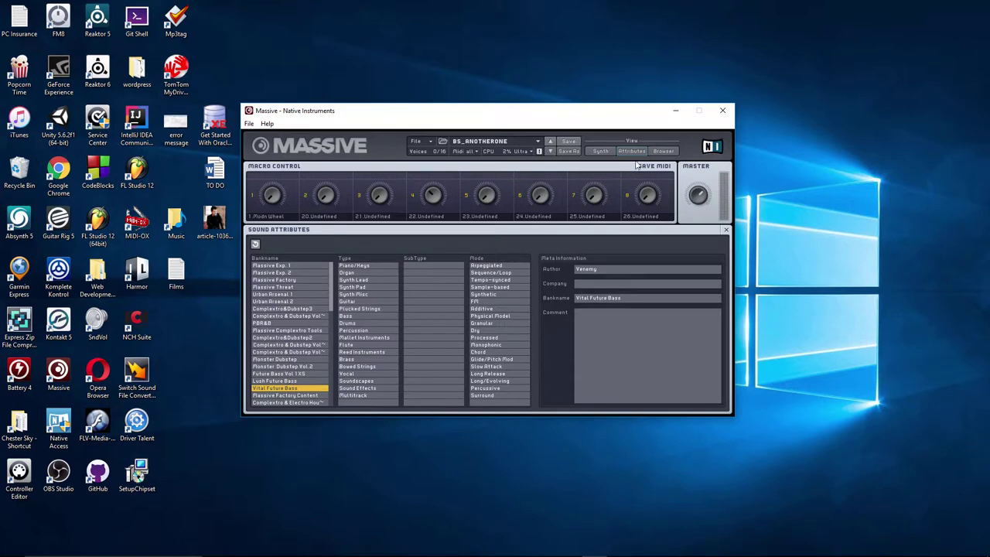
{"action": "left_click", "coordinate": [663, 151]}
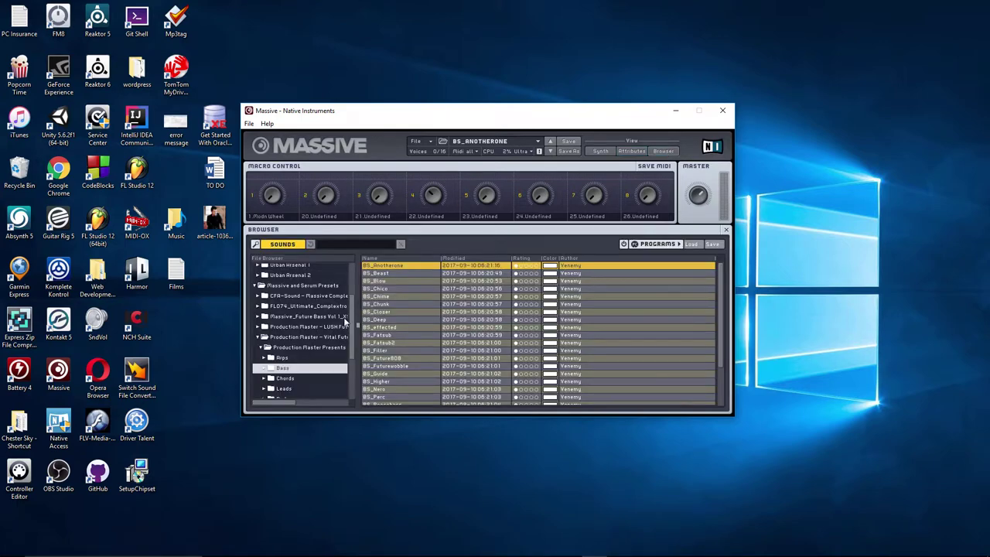
Load CH_Airness from the Chords folder and save it with Bankname Vital Future Bass.
{"action": "left_click", "coordinate": [284, 378]}
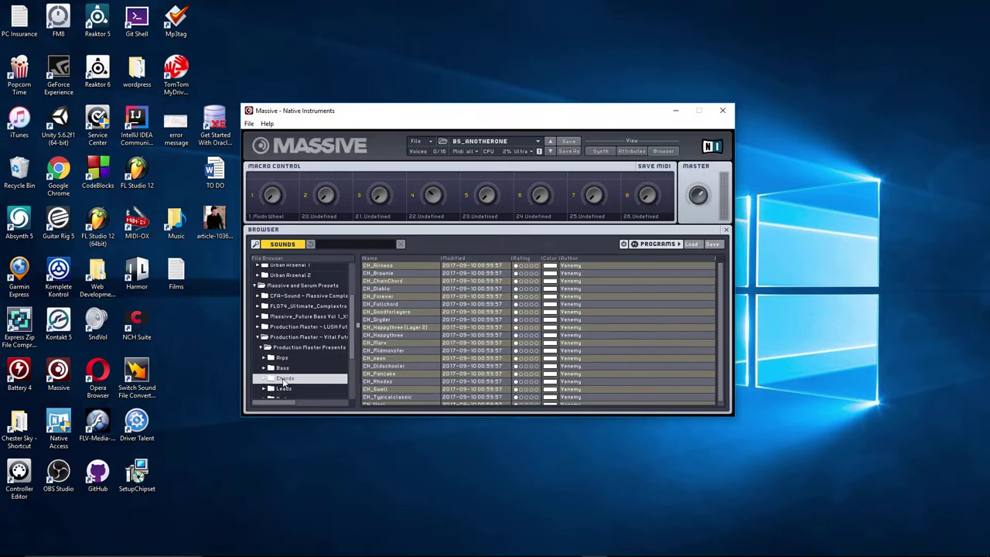
{"action": "left_click", "coordinate": [397, 266]}
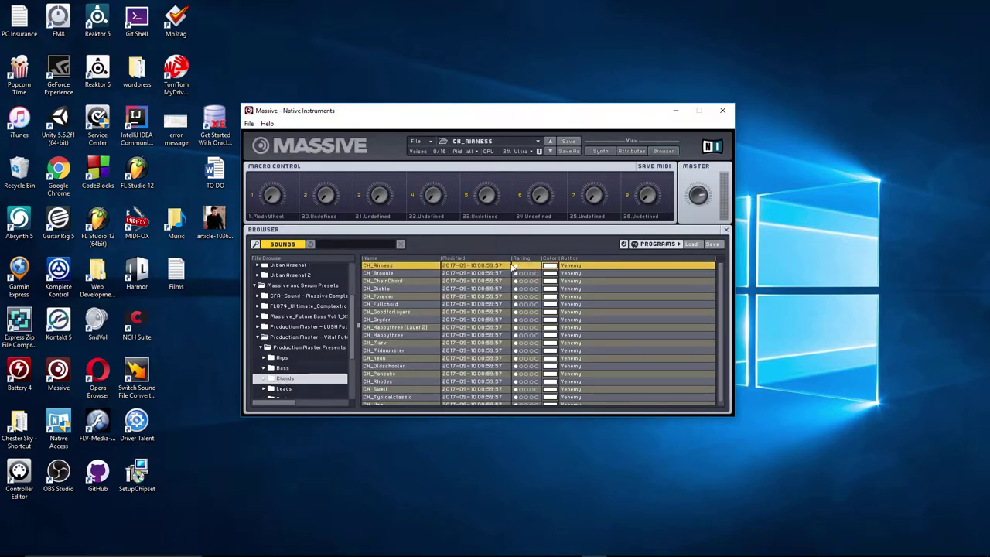
{"action": "left_click", "coordinate": [623, 152]}
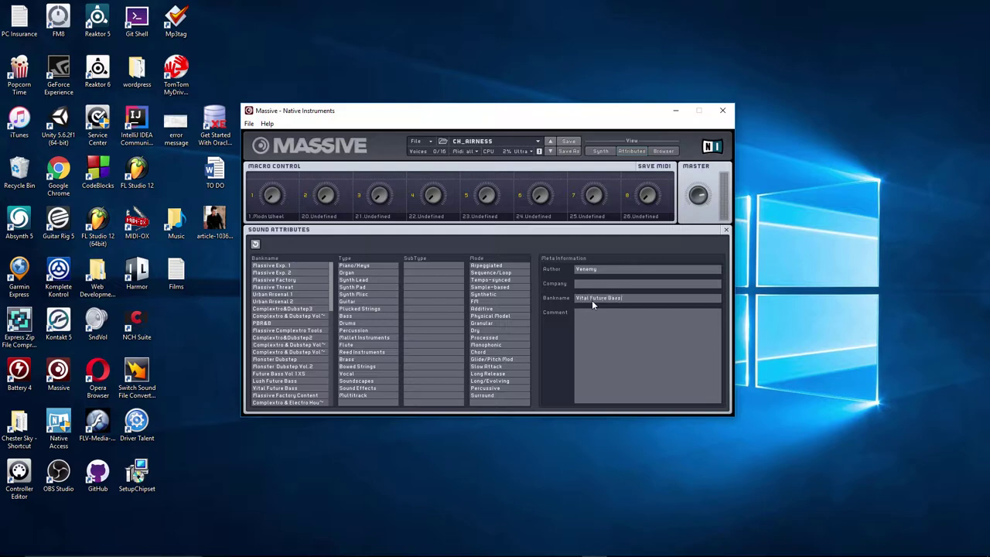
{"action": "left_click", "coordinate": [573, 145]}
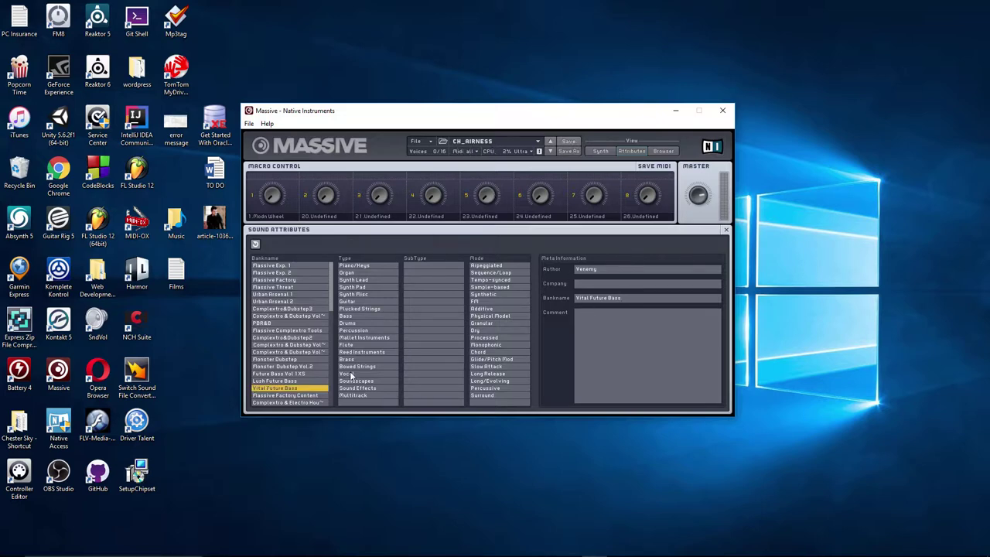
Confirm only CH_Airness appears under the Vital Future Bass bank, then go back to the Chords folder.
{"action": "left_click", "coordinate": [660, 150]}
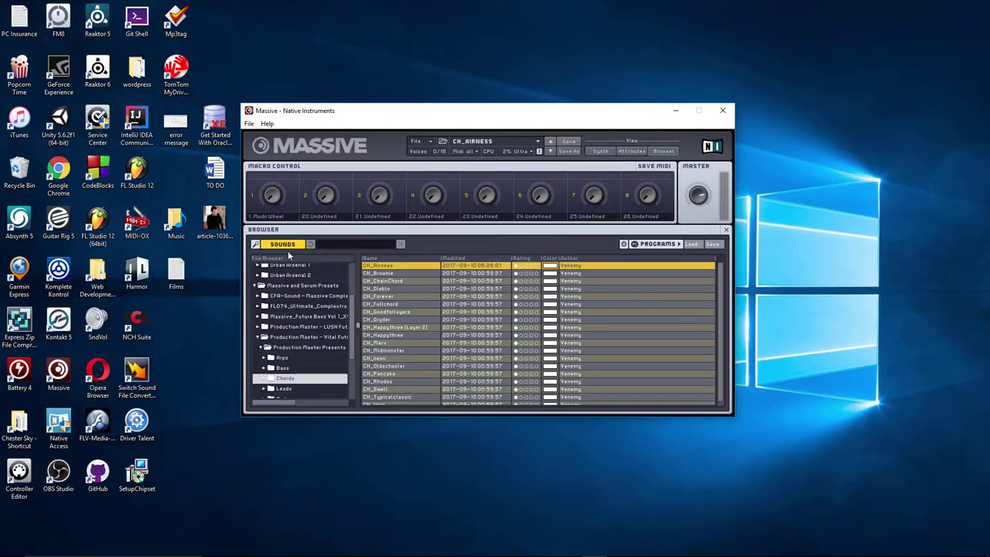
{"action": "left_click", "coordinate": [283, 244]}
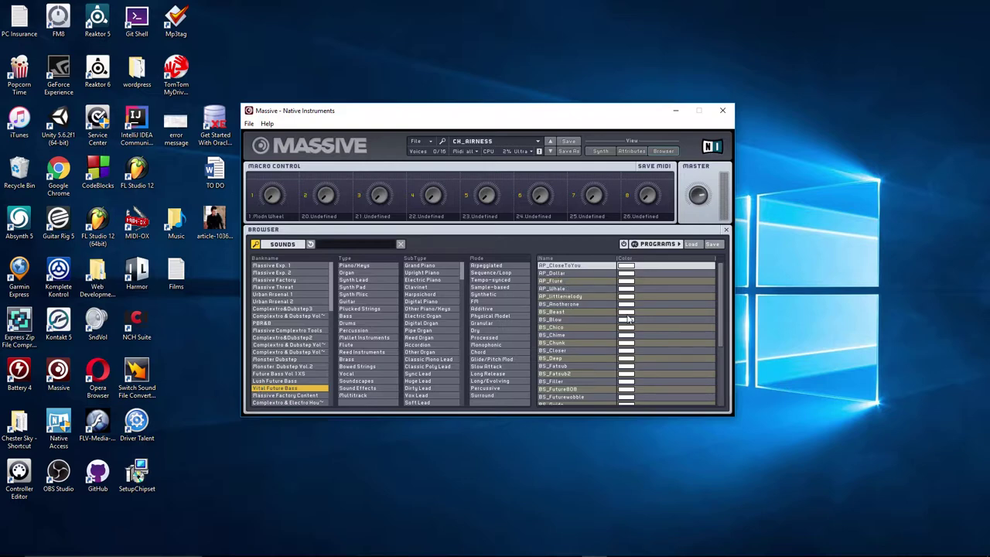
{"action": "left_click_drag", "start_coordinate": [719, 291], "coordinate": [712, 362]}
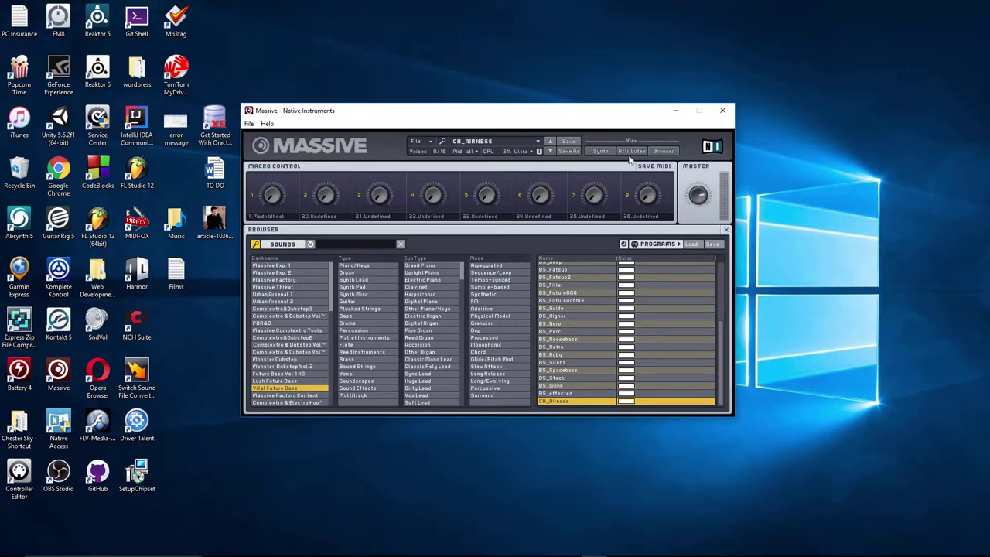
{"action": "left_click", "coordinate": [285, 244]}
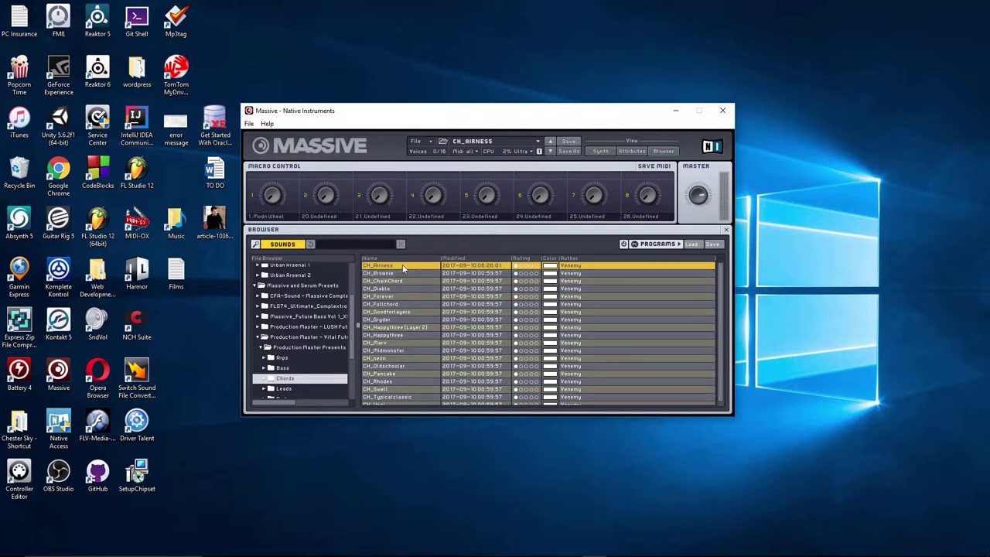
Show sound attributes and copy CH_Airness's Vital Future Bass bank name.
{"action": "left_click", "coordinate": [632, 152]}
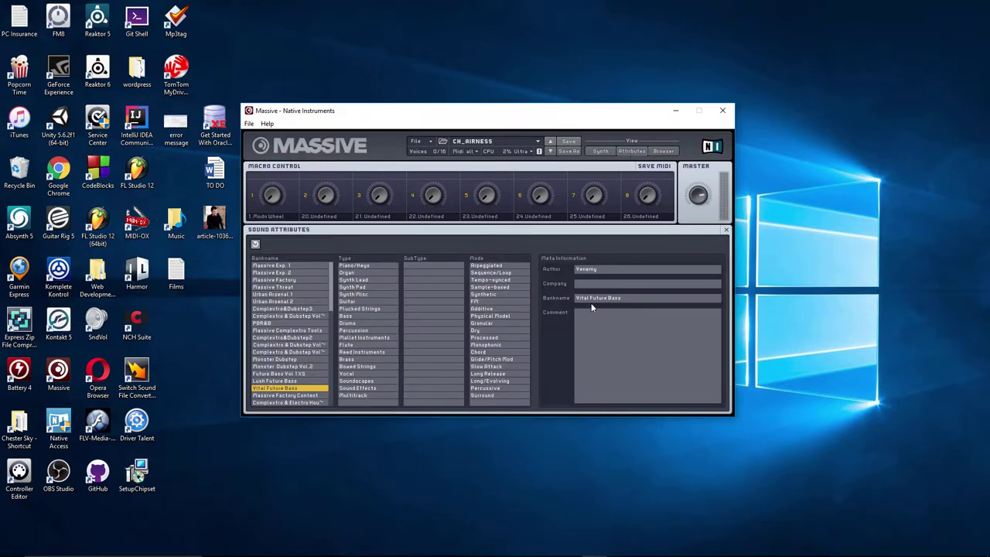
{"action": "key", "text": "Down"}
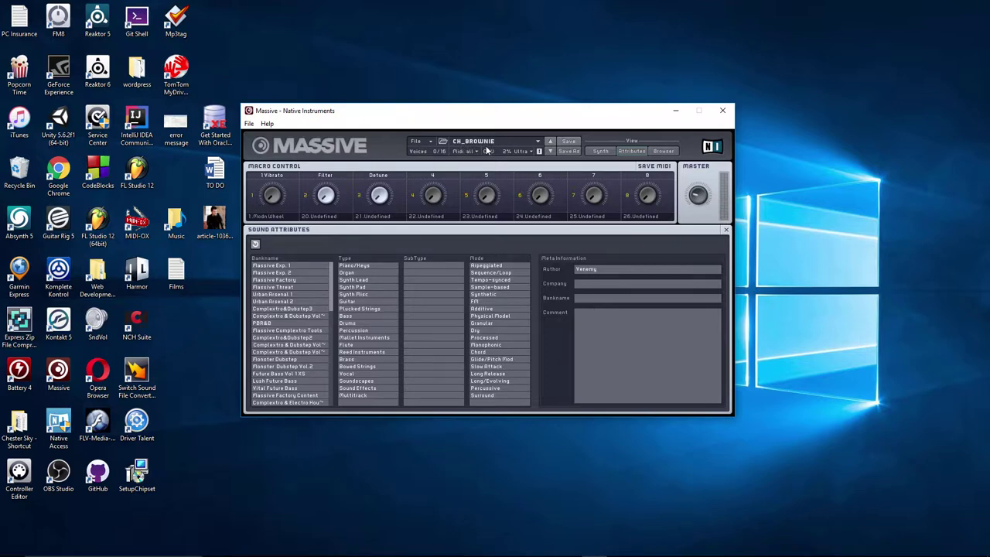
{"action": "key", "text": "Up"}
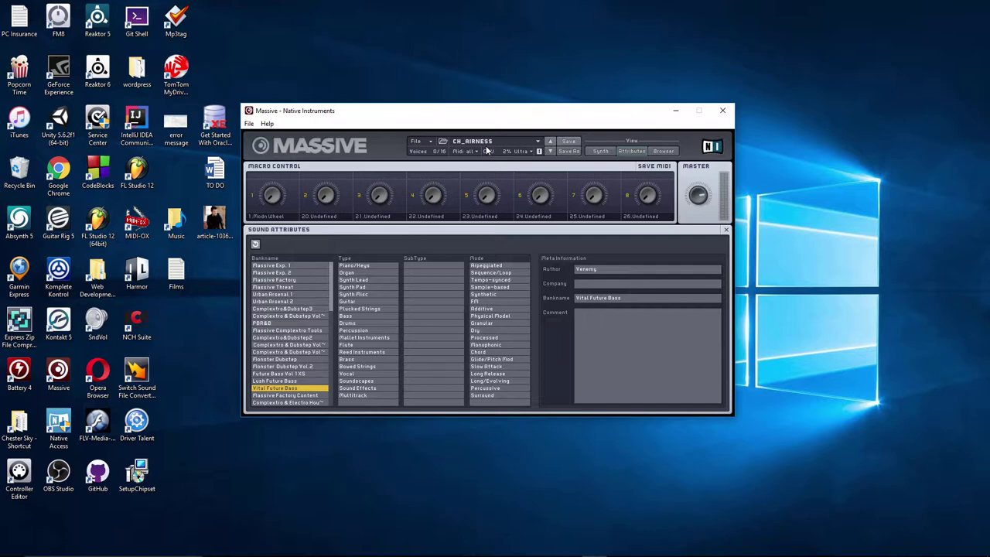
{"action": "key", "text": "Down"}
{"action": "key", "text": "Down"}
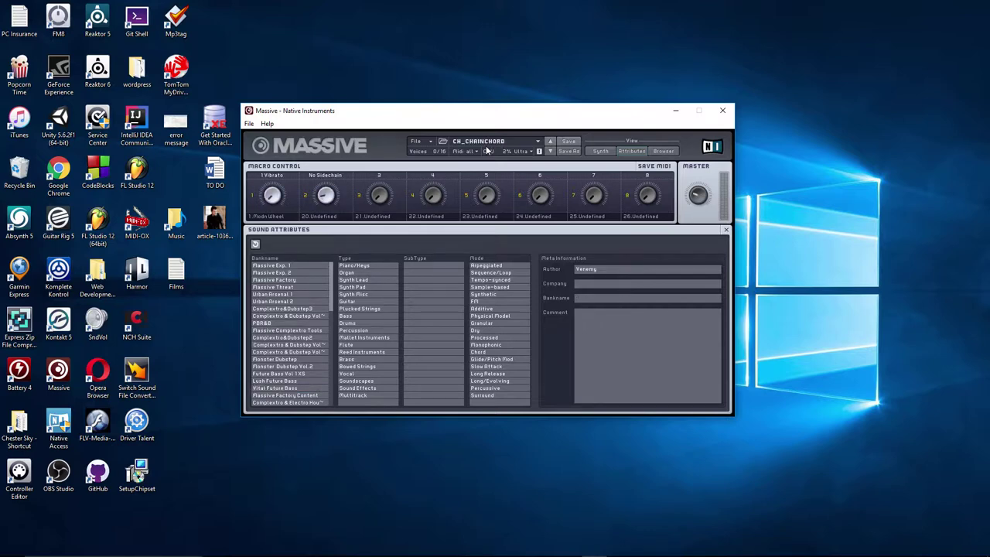
{"action": "key", "text": "Up"}
{"action": "key", "text": "Up"}
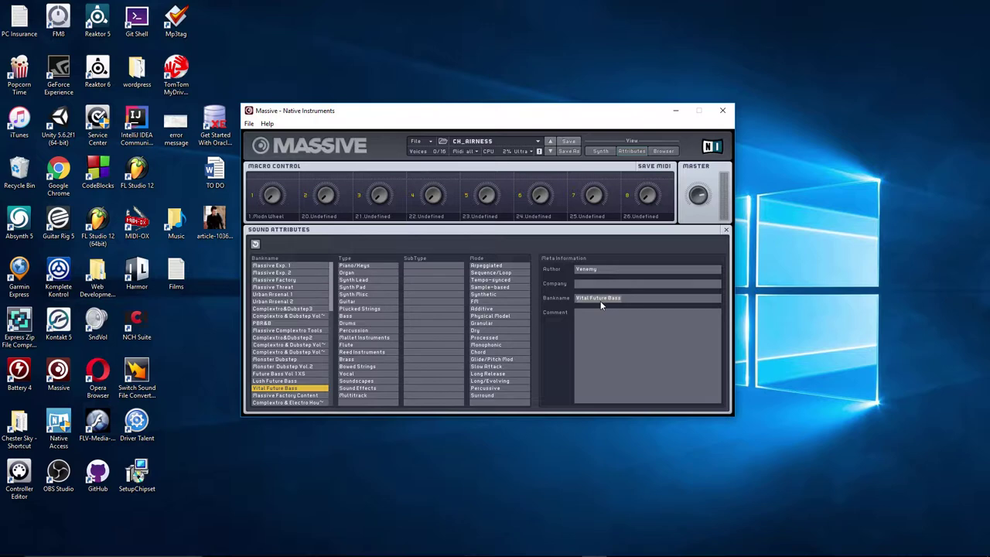
{"action": "left_click", "coordinate": [634, 300]}
Paste Vital Future Bass as CH_Brownie's bank name and confirm it.
{"action": "key", "text": "Down"}
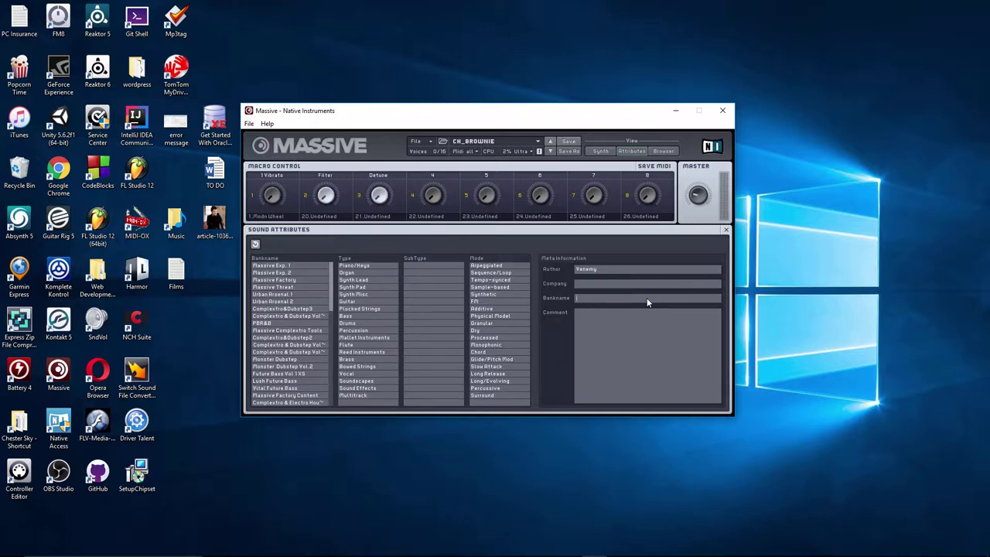
{"action": "type", "text": "Vital Future Bass"}
{"action": "key", "text": "Return"}
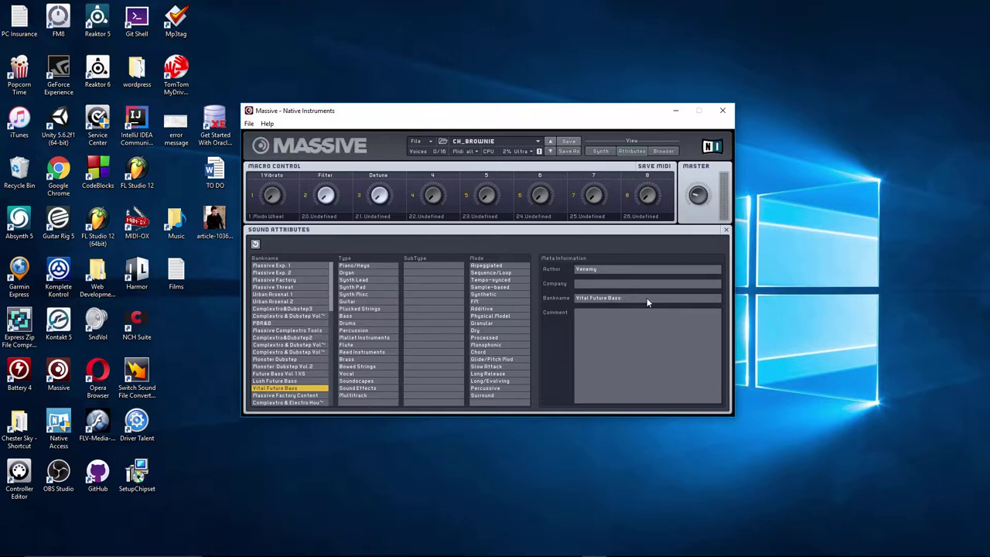
Step through the chord presets to CH_Rhodes to give it the Vital Future Bass bank name.
{"action": "key", "text": "Down"}
{"action": "key", "text": "Down"}
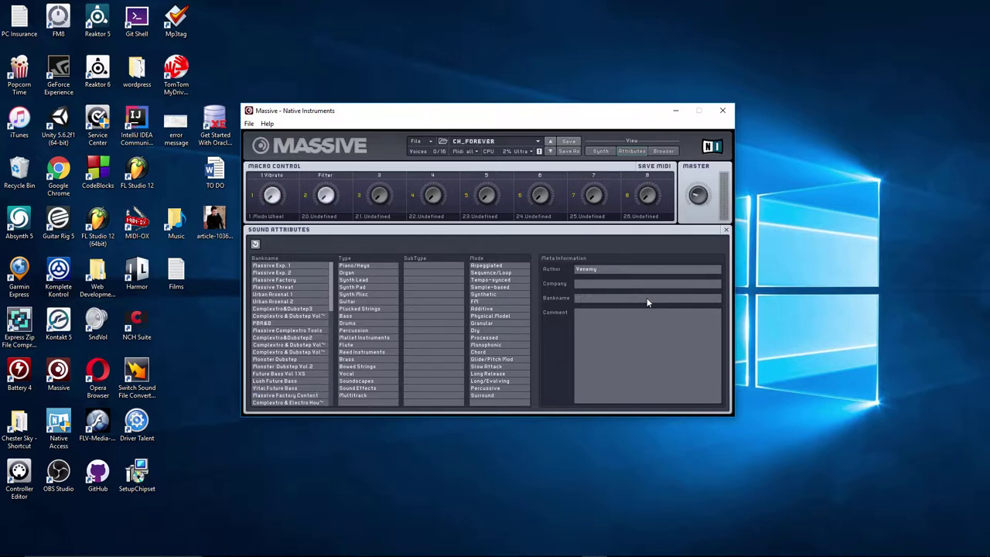
{"action": "key", "text": "Down"}
{"action": "key", "text": "Down"}
{"action": "key", "text": "Down"}
{"action": "key", "text": "Down"}
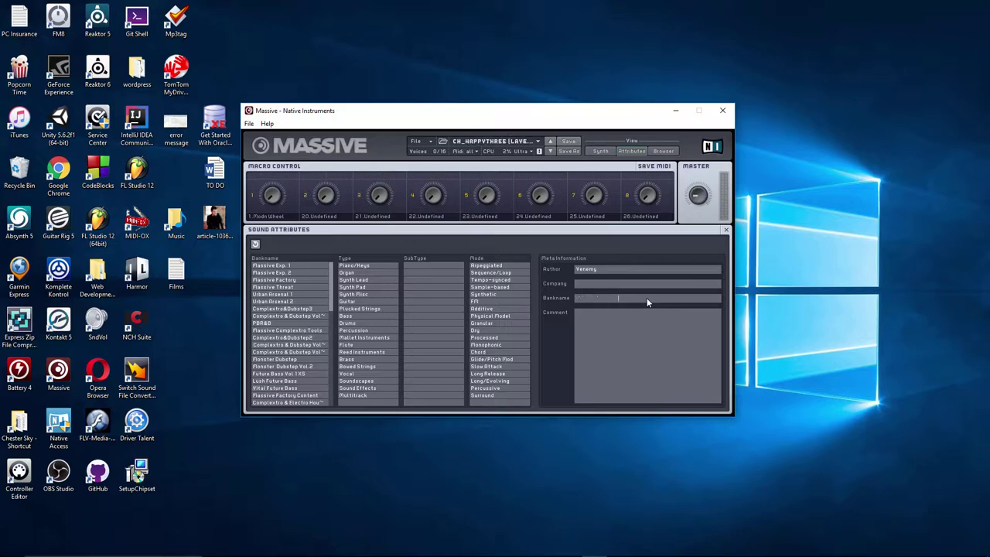
{"action": "key", "text": "Down"}
{"action": "key", "text": "Down"}
{"action": "key", "text": "Down"}
{"action": "key", "text": "Down"}
{"action": "key", "text": "Down"}
{"action": "key", "text": "Down"}
{"action": "key", "text": "Down"}
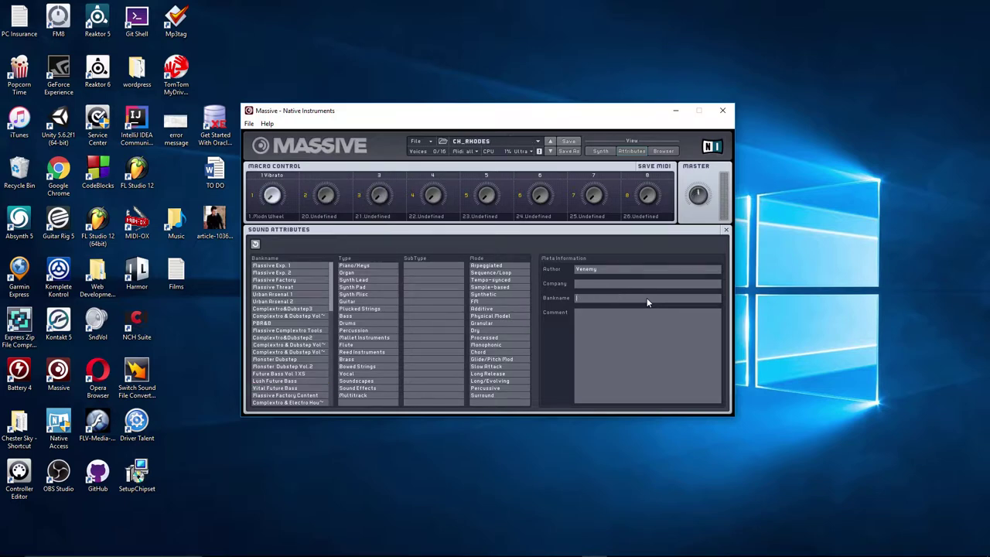
{"action": "key", "text": "Down"}
{"action": "key", "text": "Down"}
{"action": "key", "text": "Down"}
{"action": "key", "text": "Up"}
{"action": "key", "text": "Up"}
{"action": "key", "text": "Up"}
{"action": "key", "text": "Down"}
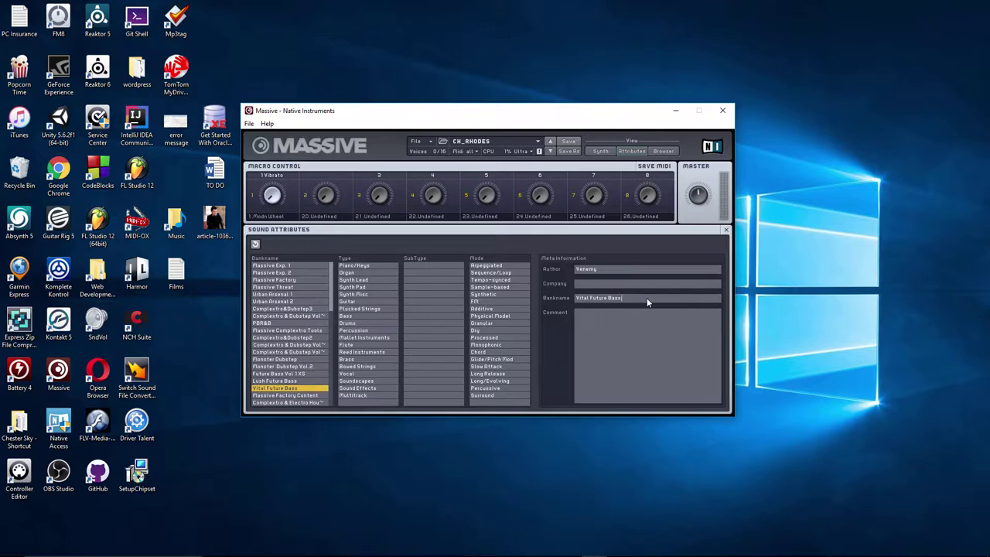
{"action": "key", "text": "Down"}
{"action": "key", "text": "Down"}
{"action": "key", "text": "Down"}
{"action": "key", "text": "Down"}
View the Vital Future Bass bank by attributes and scroll to its CH_ chord presets.
{"action": "left_click", "coordinate": [668, 152]}
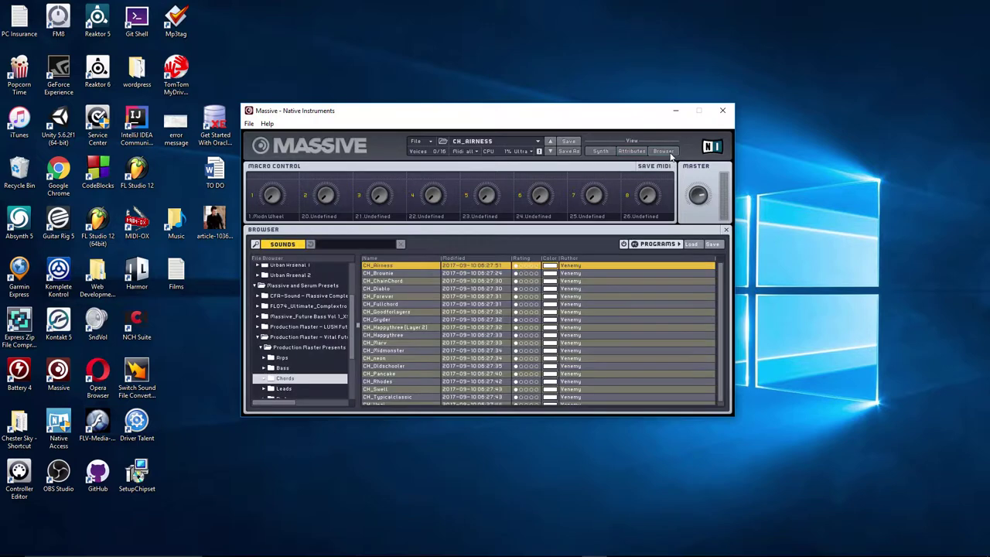
{"action": "left_click", "coordinate": [272, 249]}
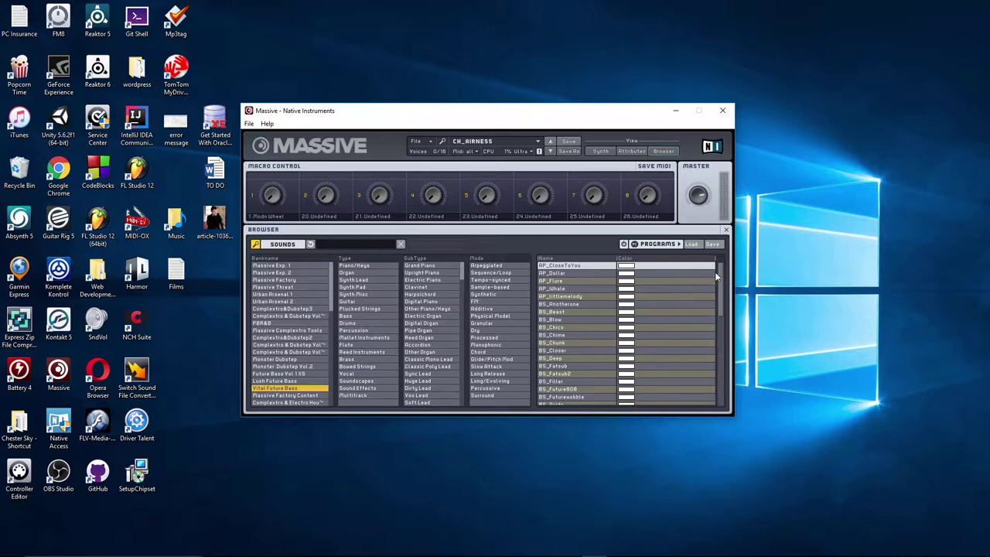
{"action": "left_click_drag", "start_coordinate": [719, 274], "coordinate": [716, 373]}
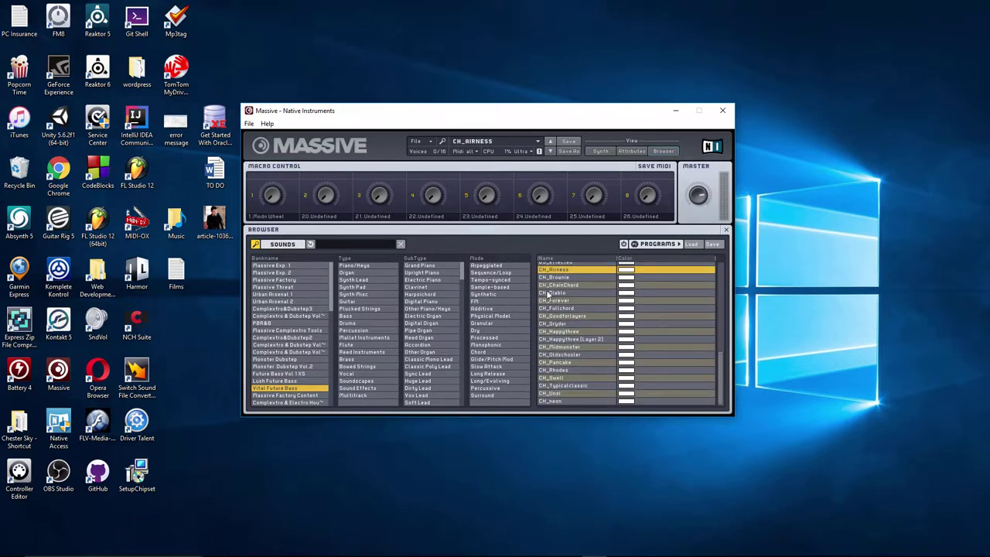